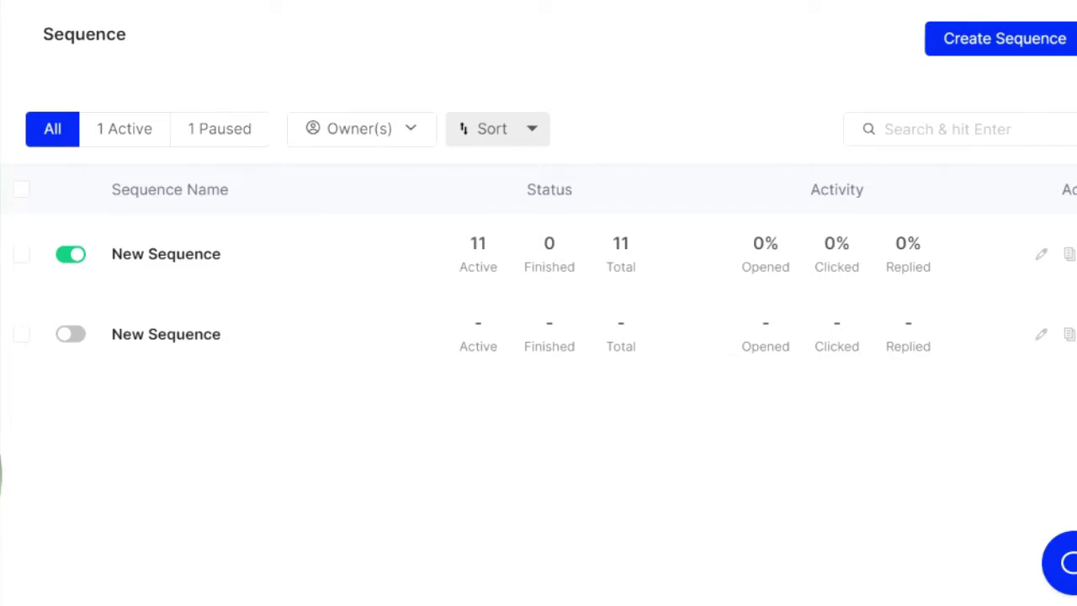
- Open the paused, empty 'New Sequence' from the sequence list
left_click(388, 330)
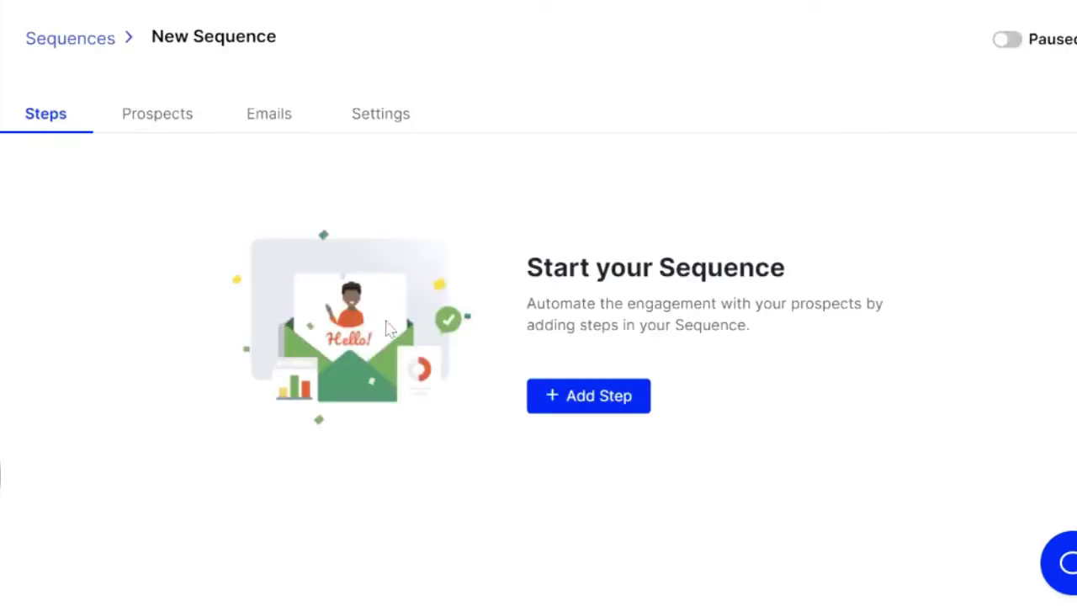
- Add an email step with subject 'hey there' plus the {{First Name}} variable and a heart-eyes emoji
left_click(620, 403)
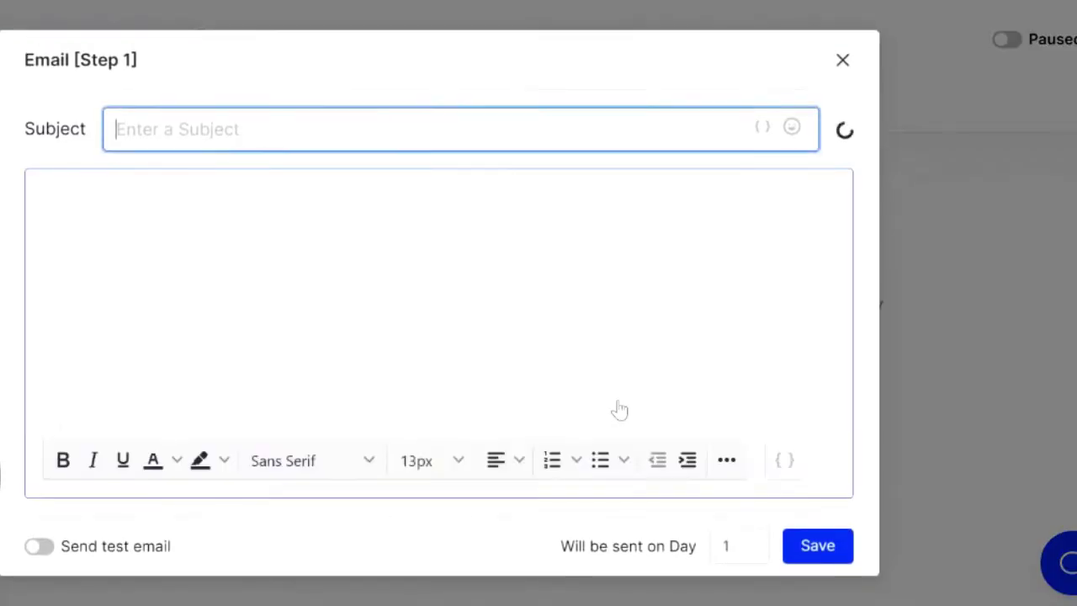
type("hey there")
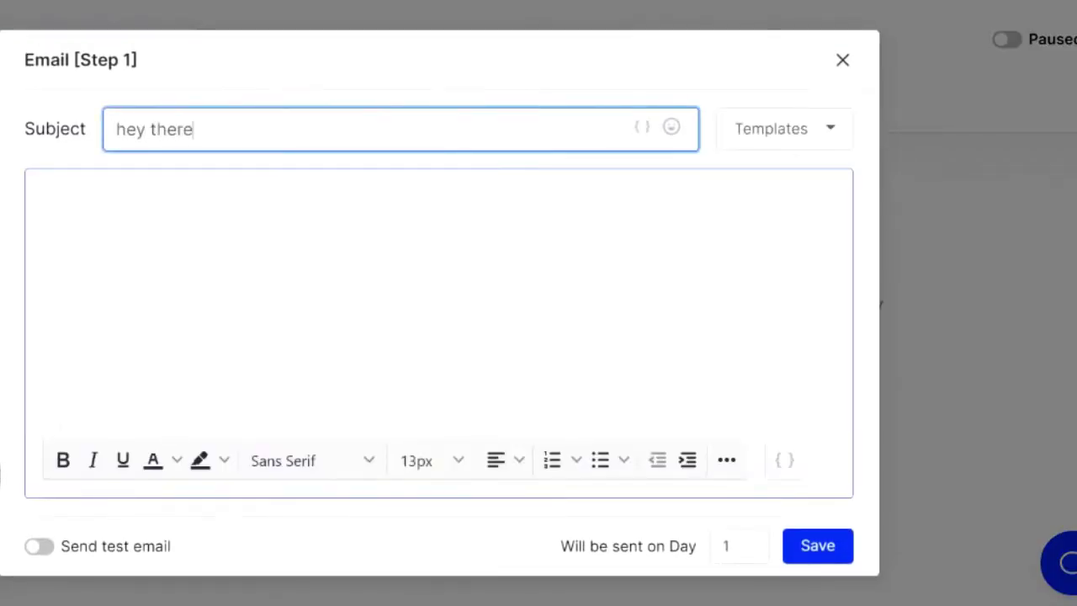
left_click(640, 139)
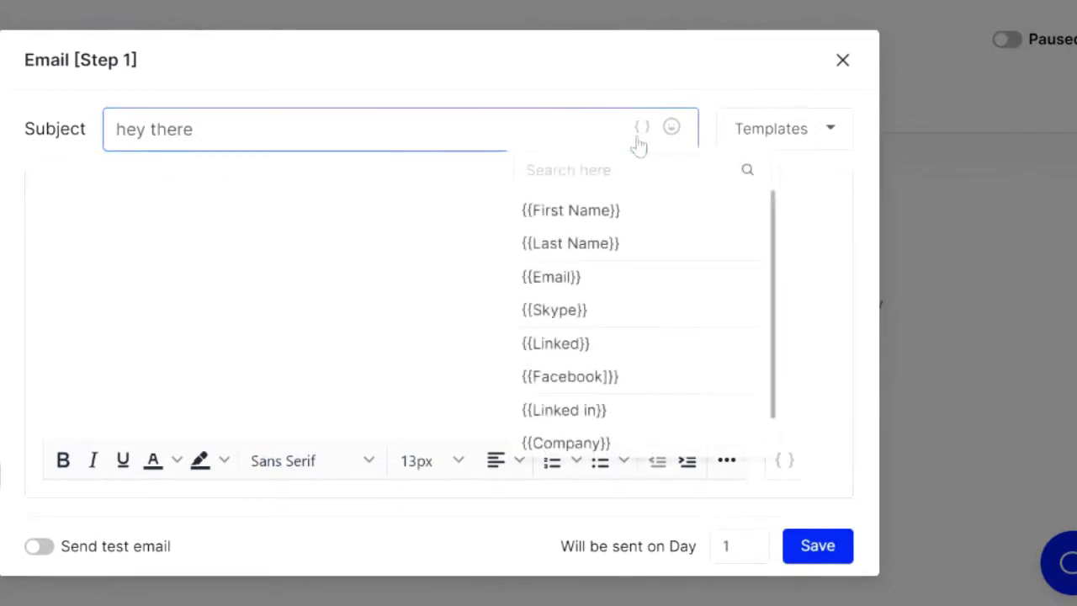
left_click(601, 213)
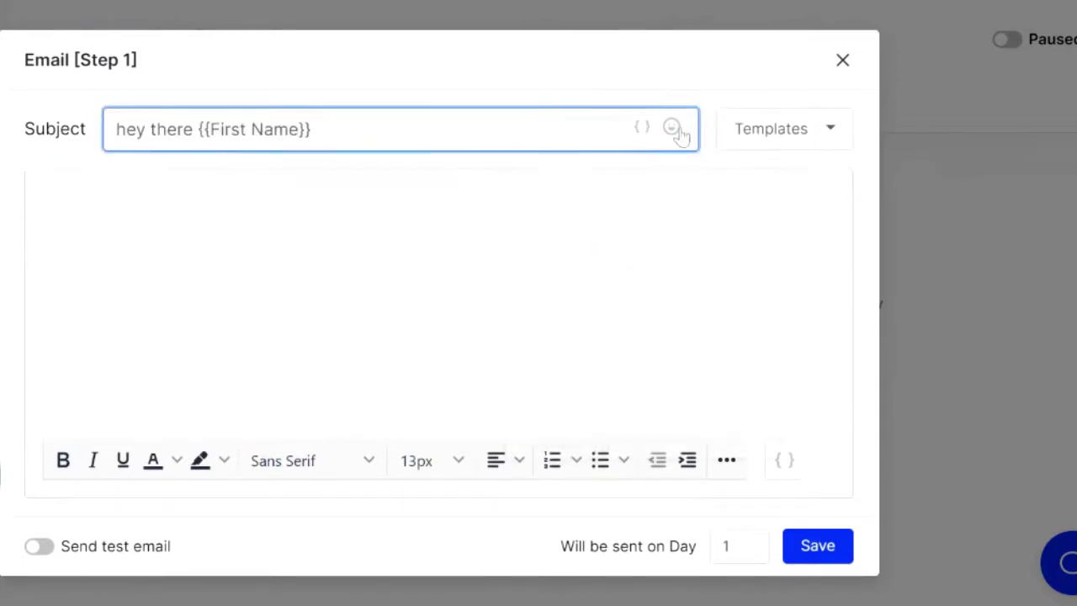
left_click(673, 128)
left_click(496, 283)
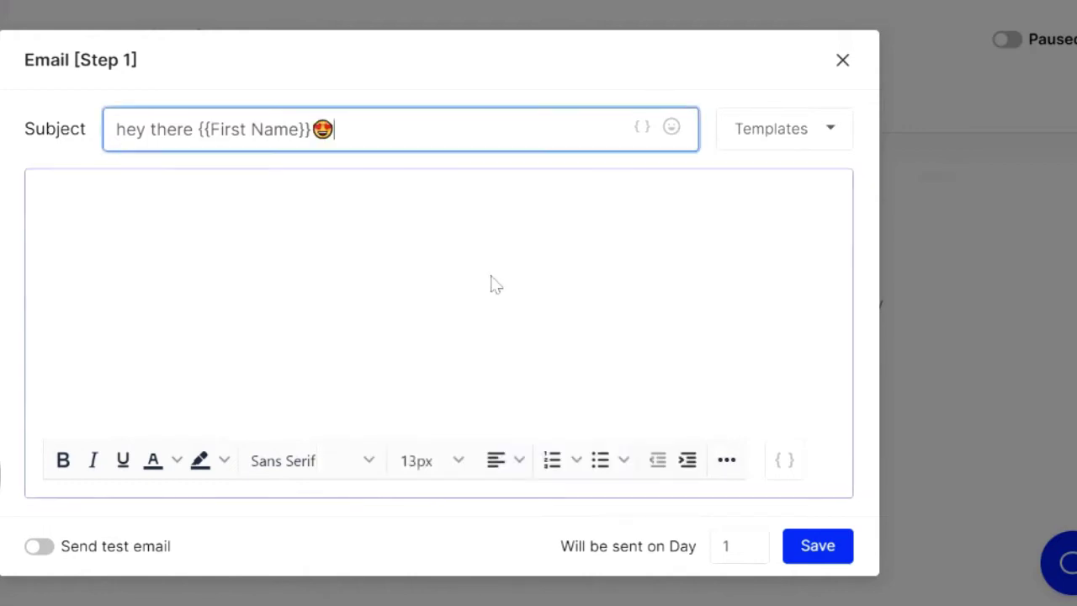
- Fill the email from the Third Follow-up template and save the step
left_click(760, 139)
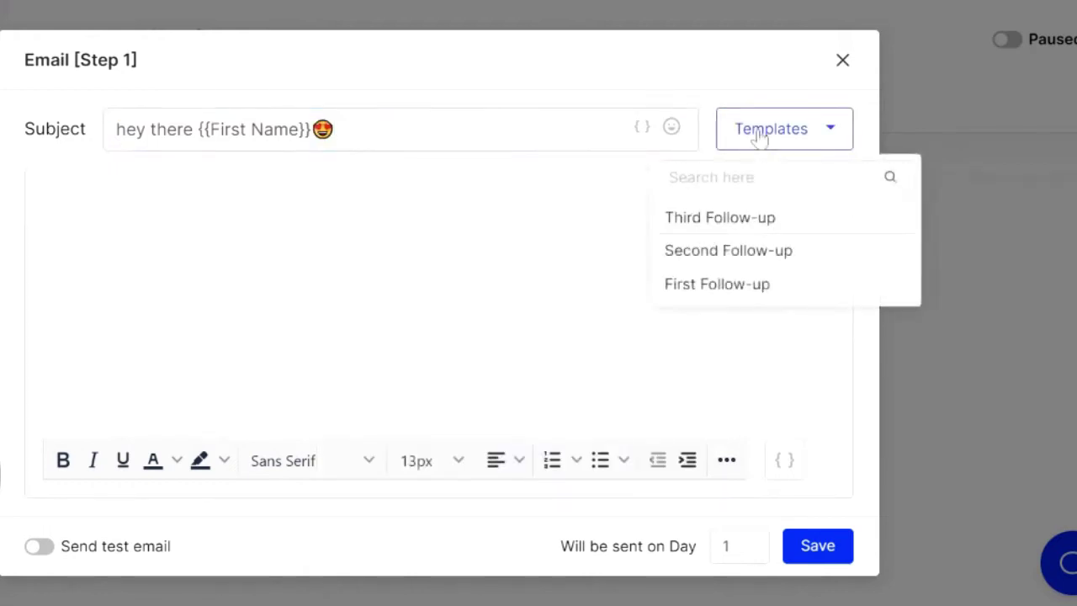
left_click(763, 219)
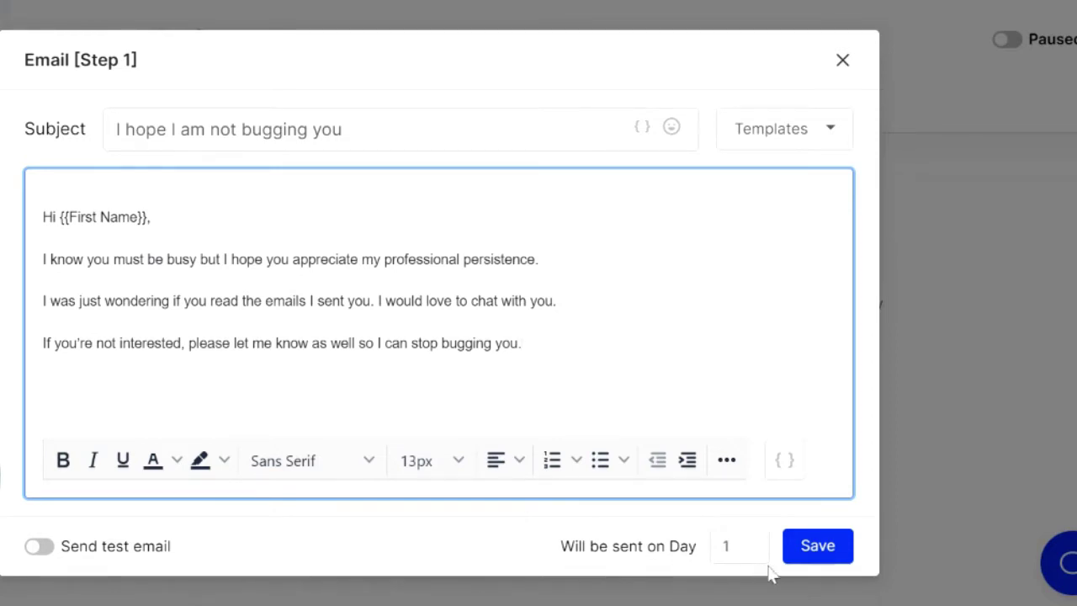
left_click(810, 548)
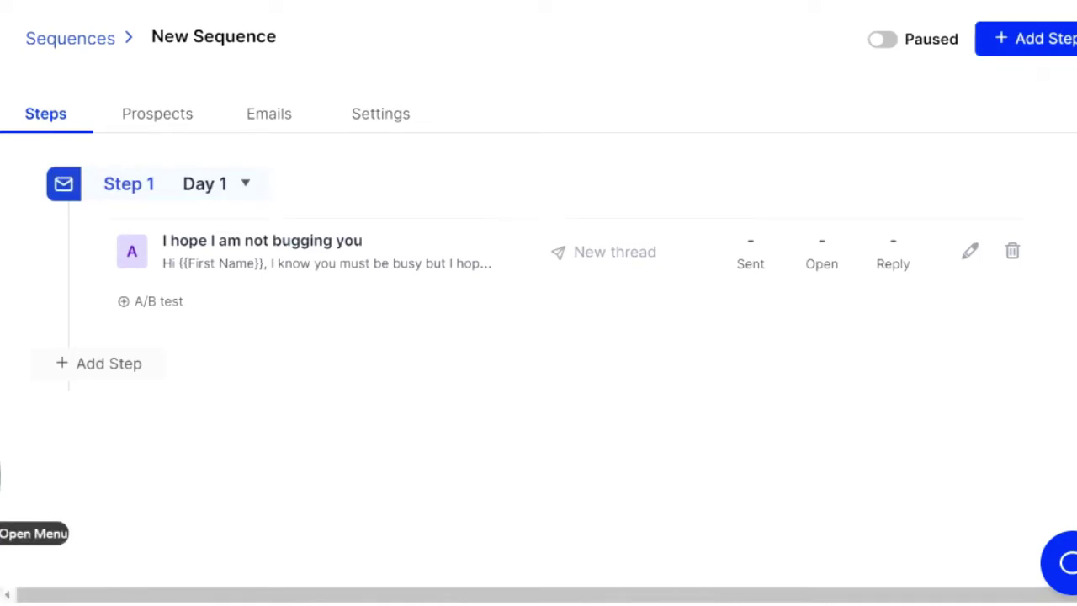
- Start an A/B variant B for Step 1's email, then discard it
left_click(150, 308)
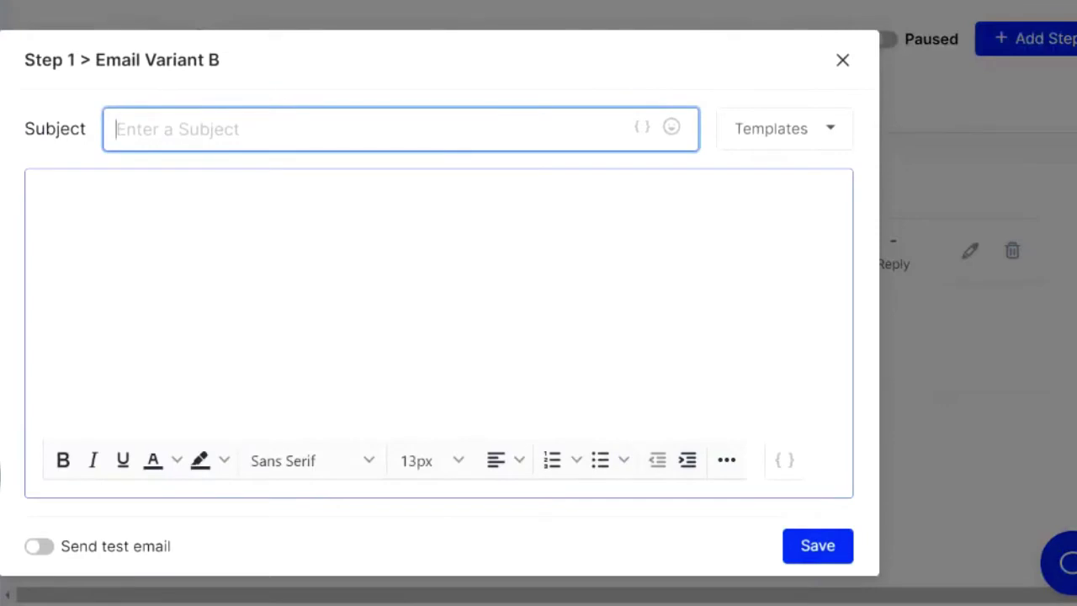
left_click(842, 60)
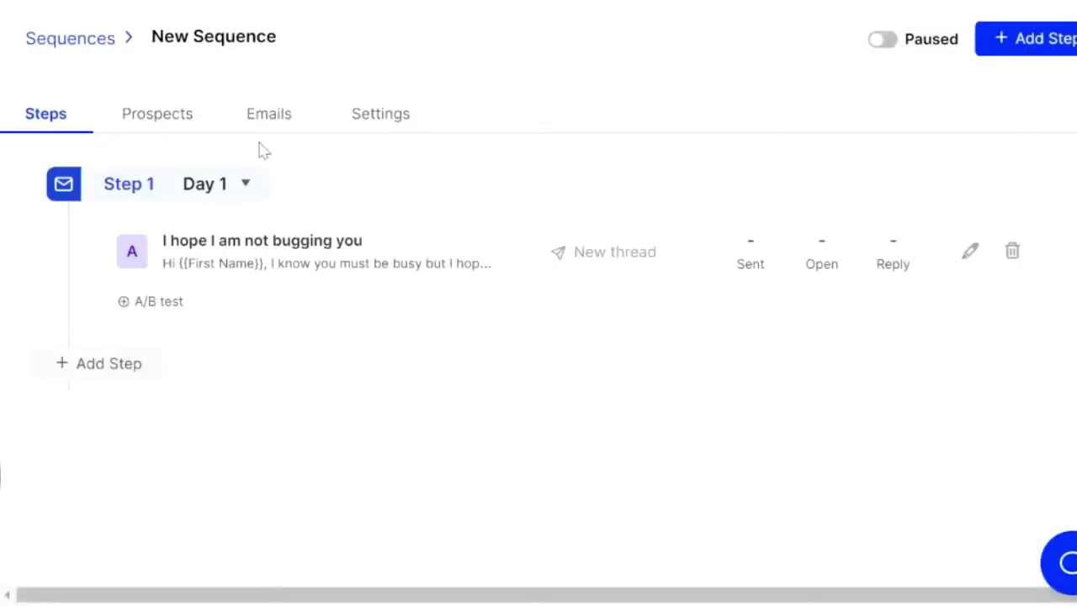
- Return to the sequence list and review the active 11-prospect sequence's steps
left_click(72, 42)
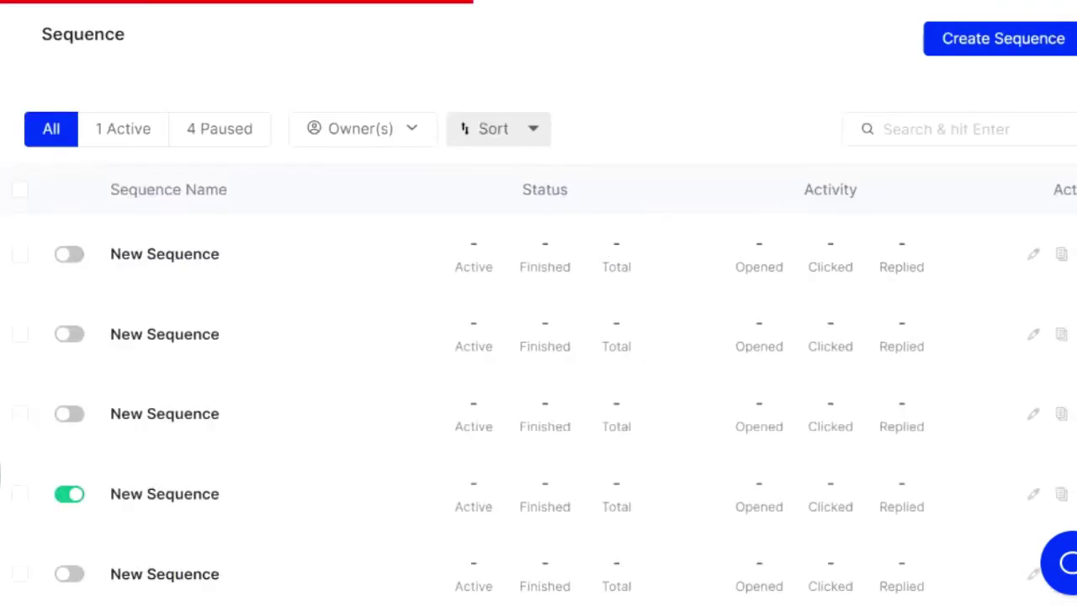
scroll(328, 397, "down", 1)
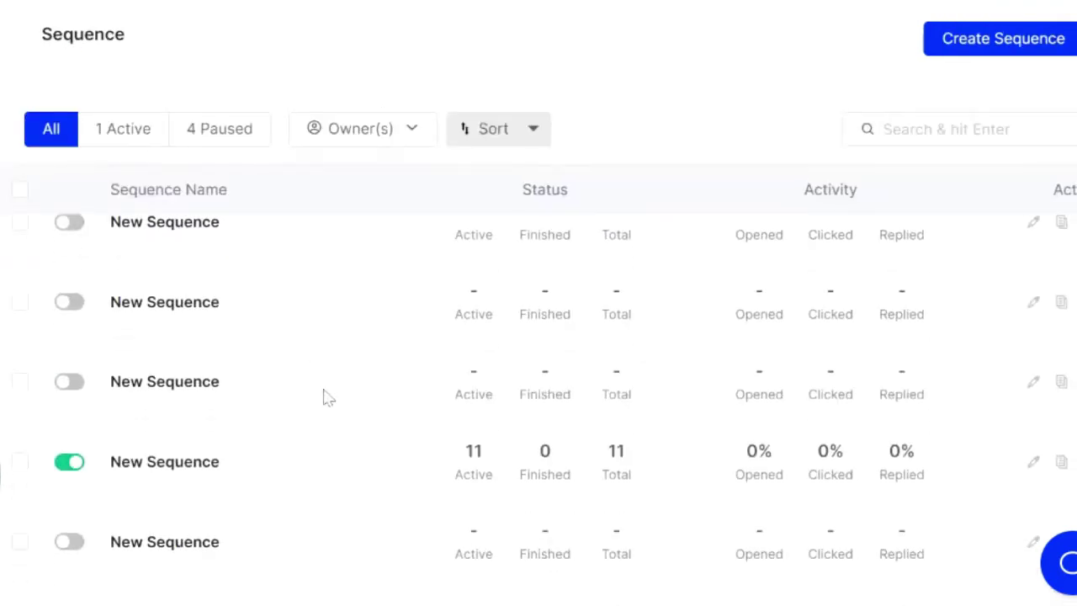
left_click(186, 472)
scroll(169, 467, "down", 1)
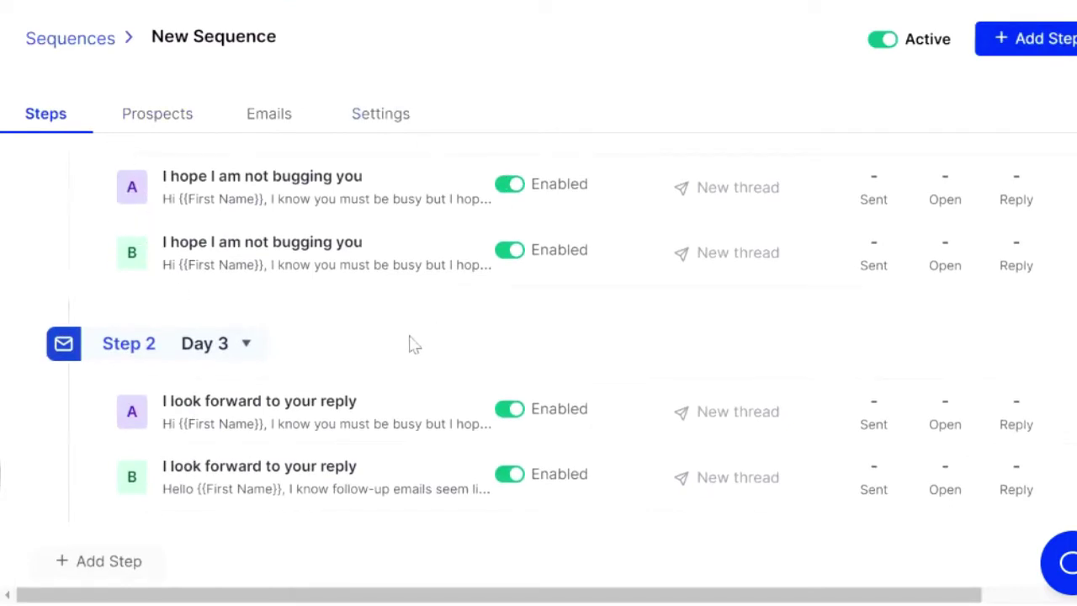
left_click(7, 580)
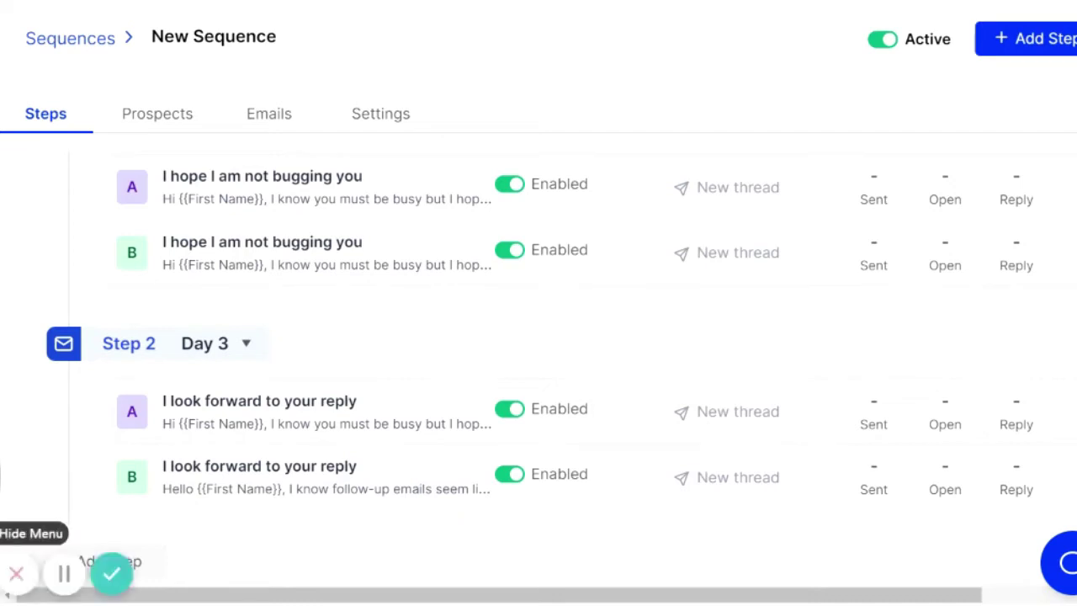
left_click(7, 581)
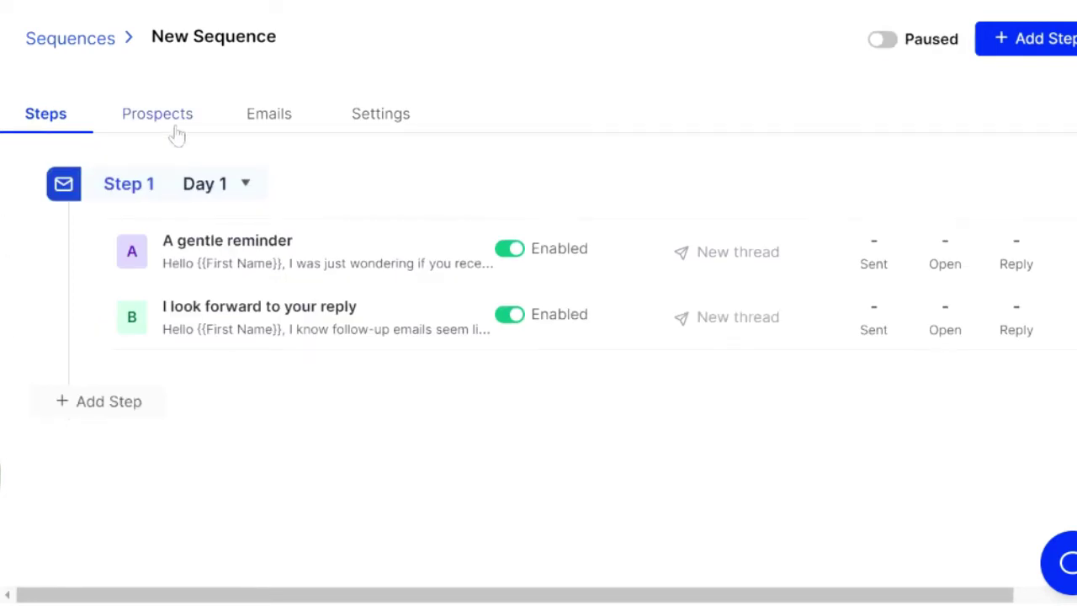
- Choose Import via CSV from Add Prospects on the sequence's Prospects tab
left_click(179, 138)
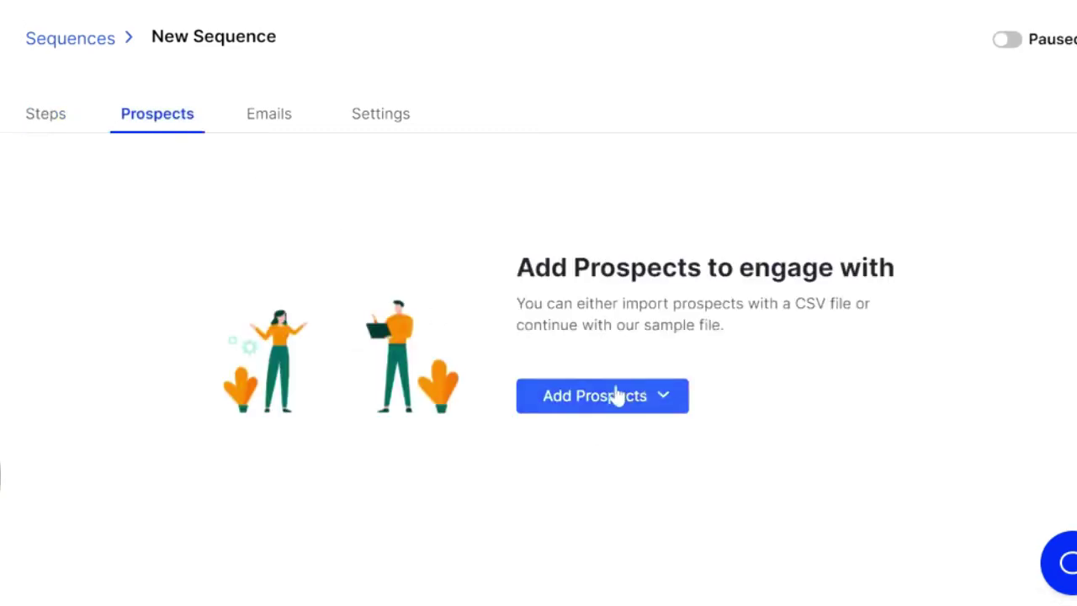
left_click(617, 398)
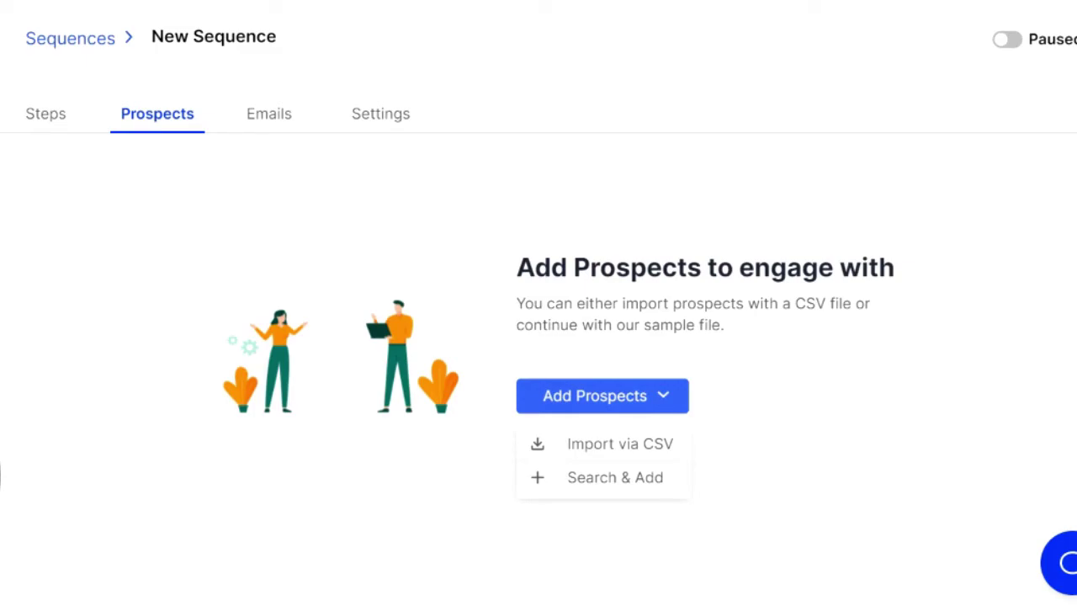
left_click(631, 445)
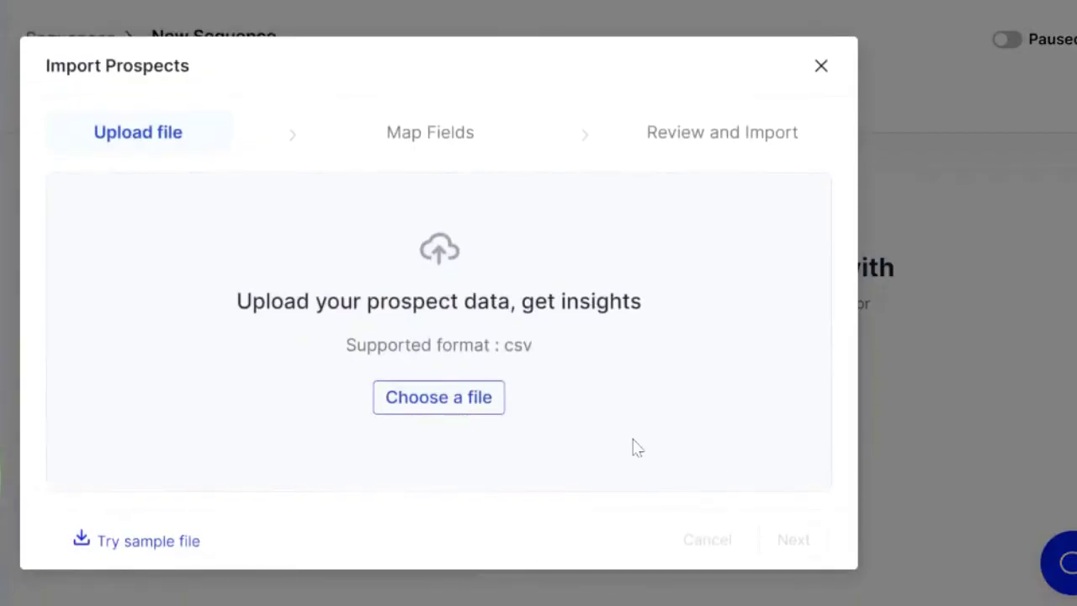
- Upload the prospect CSV file and accept its default field mapping
left_click(456, 405)
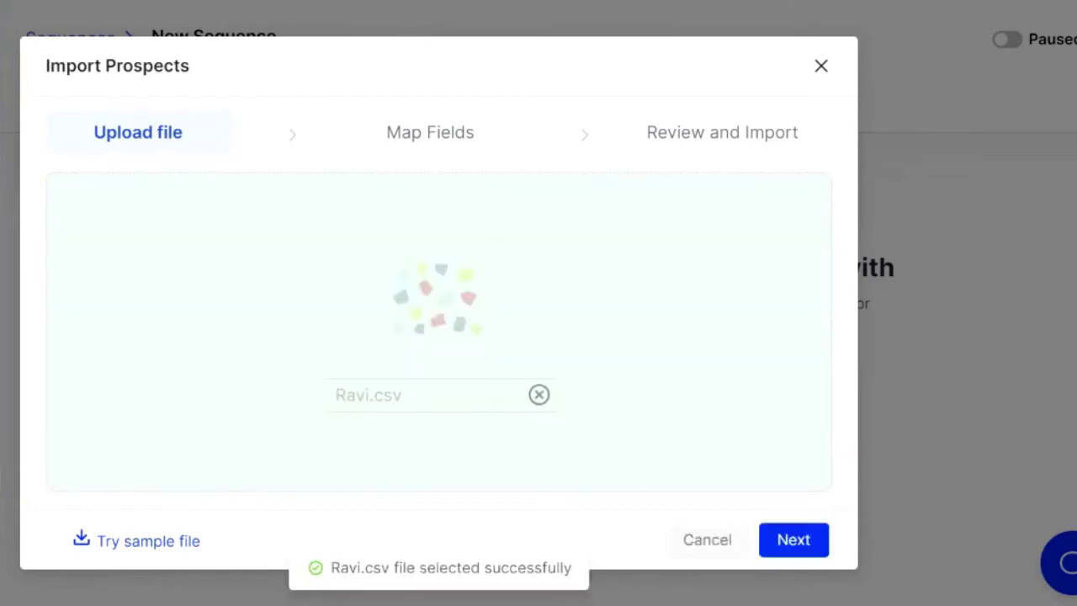
left_click(792, 540)
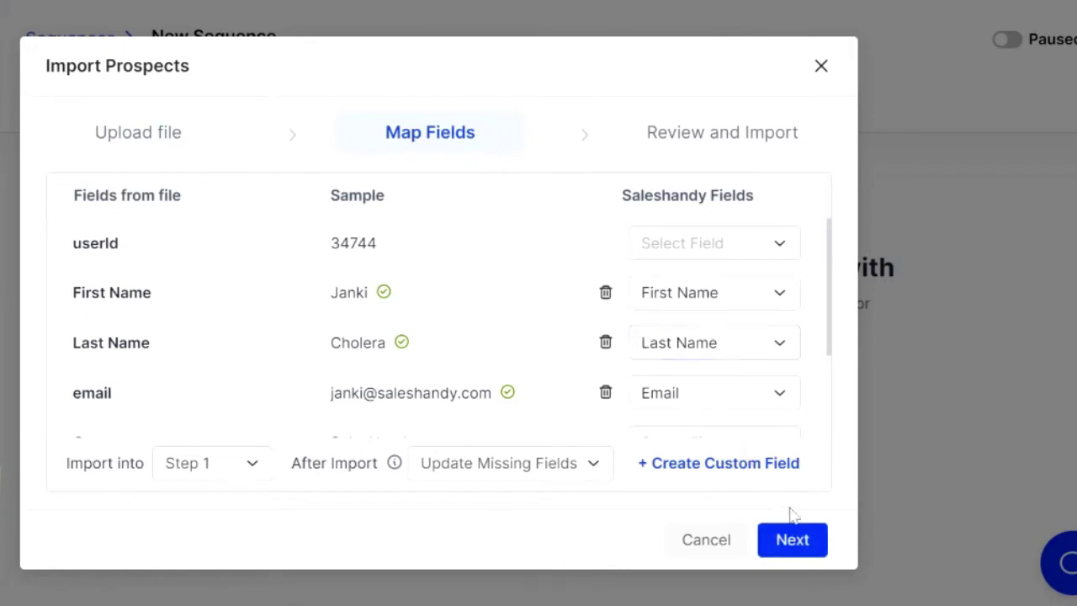
left_click(792, 539)
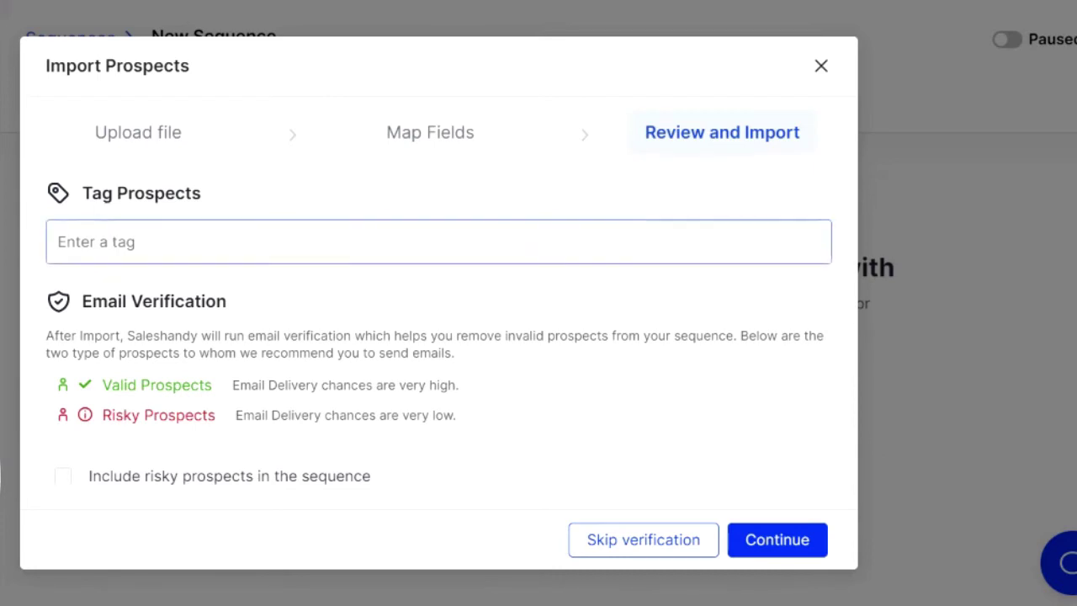
- Tag the prospects 'Sales', import them with email verification, and close the report
type("Sales")
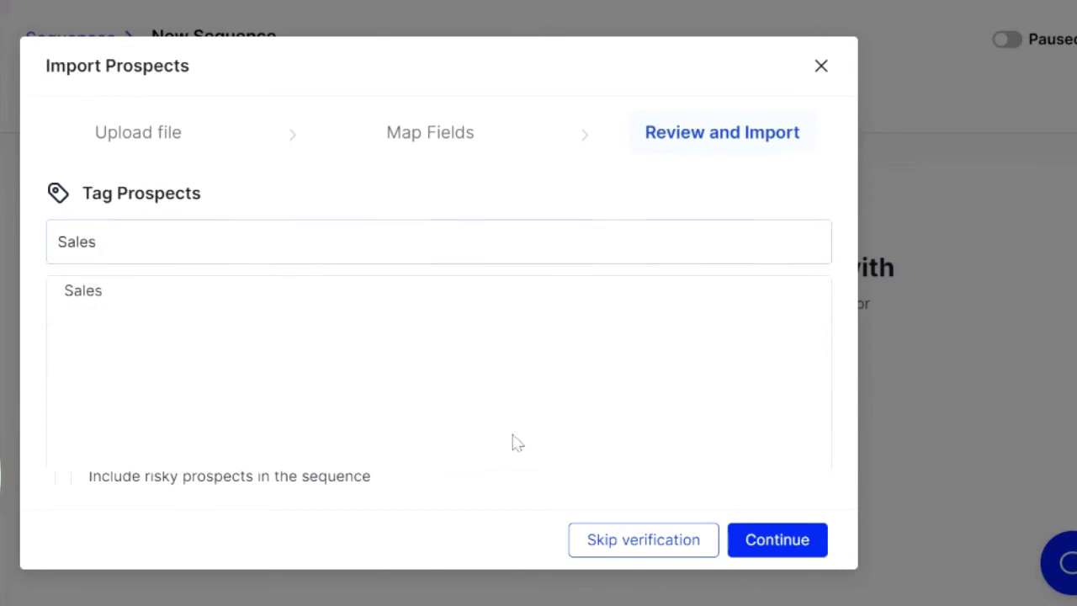
left_click(322, 291)
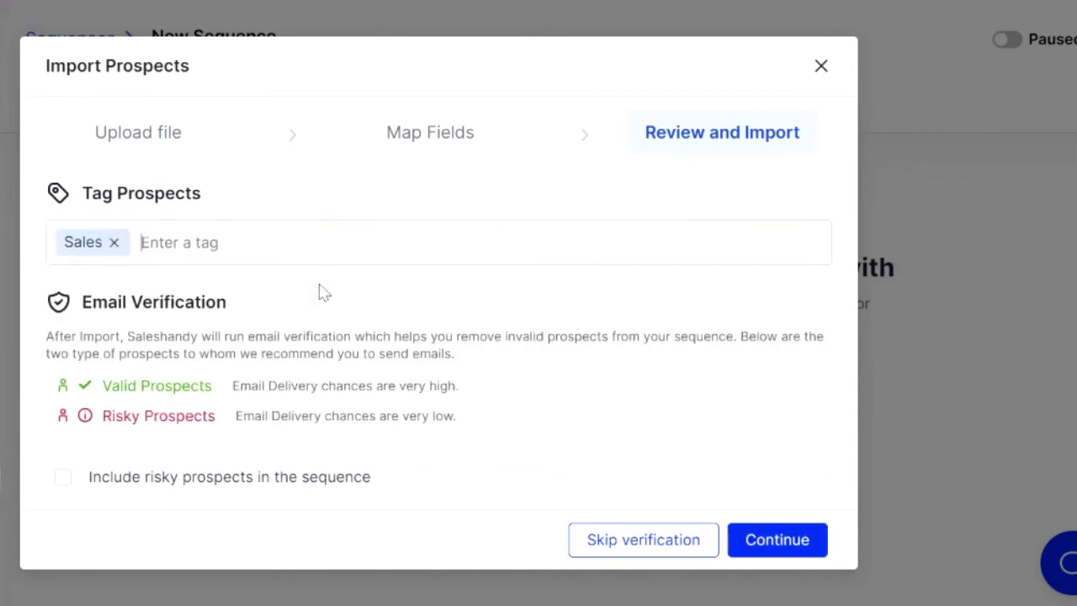
left_click(774, 543)
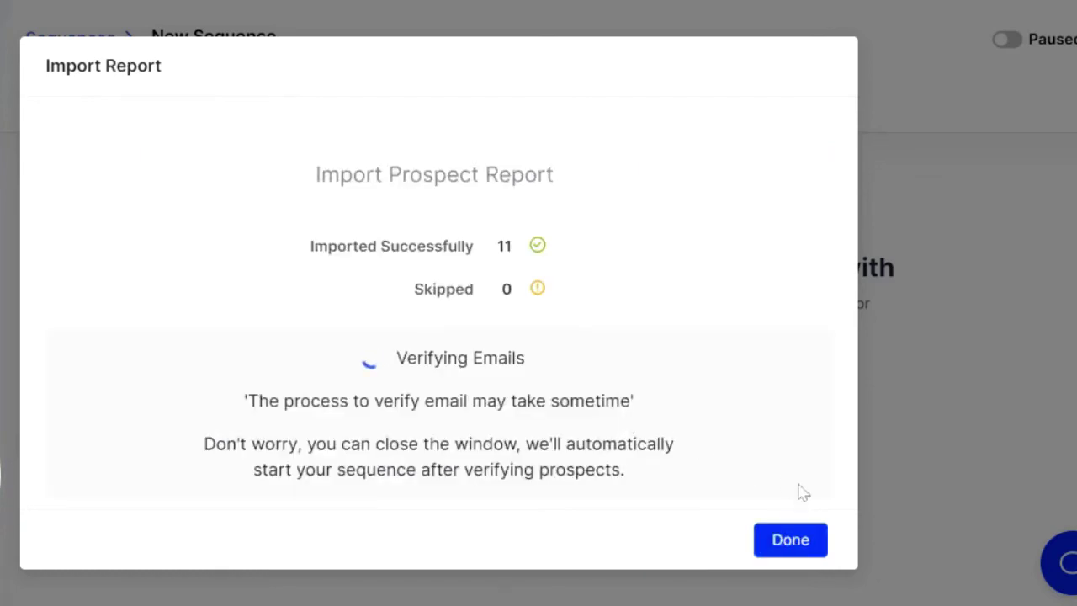
left_click(791, 540)
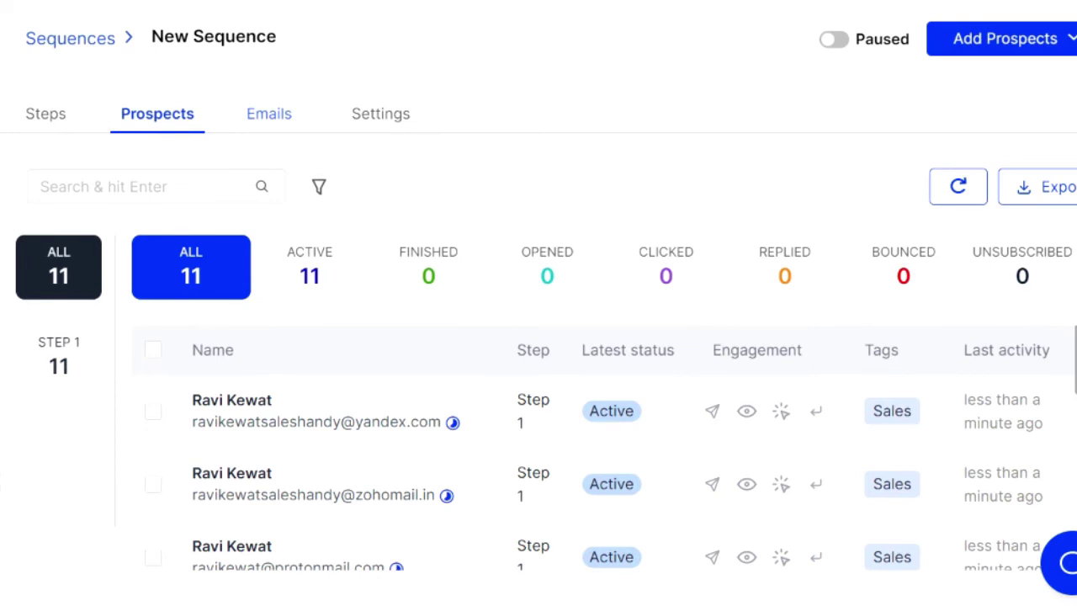
- Show the sequence's Emails tab, with zero emails scheduled, delivered, opened or replied
left_click(255, 112)
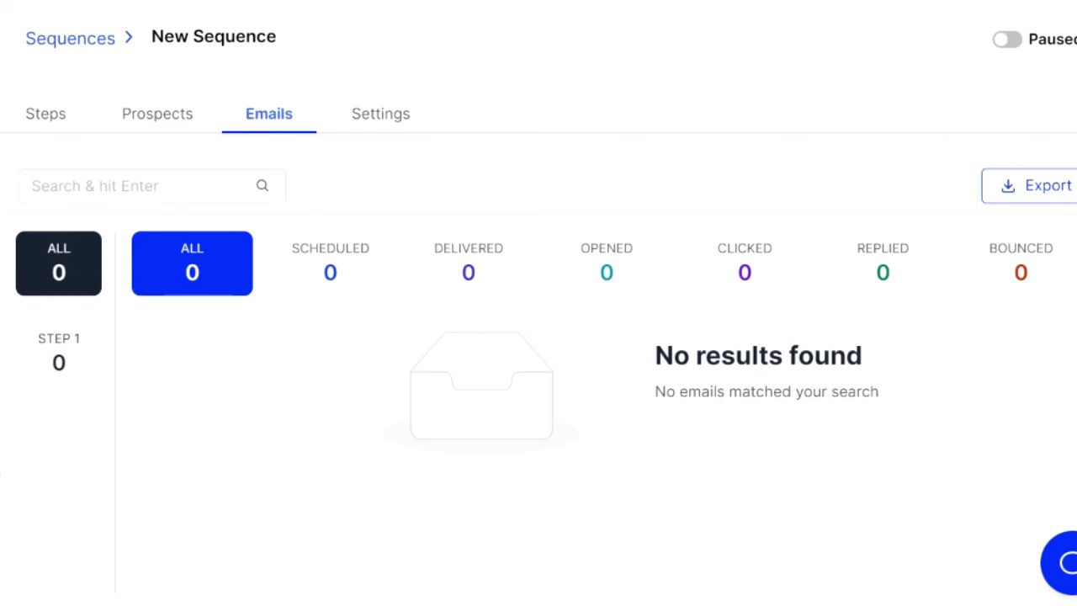
- Keep Default Schedule as the sequence's sending schedule and save the settings
left_click(403, 125)
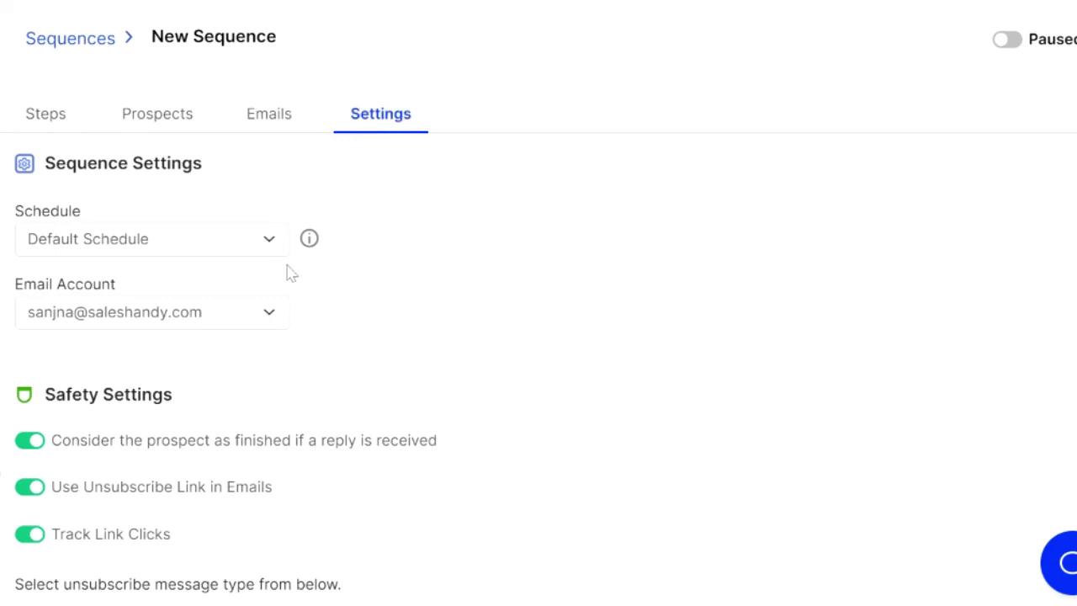
left_click(236, 263)
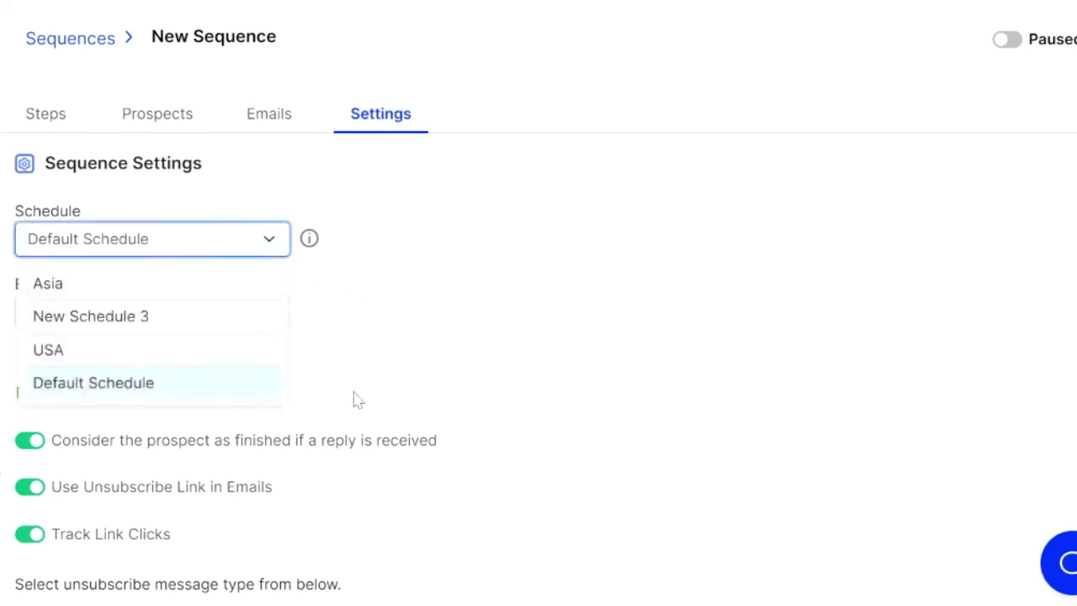
left_click(442, 378)
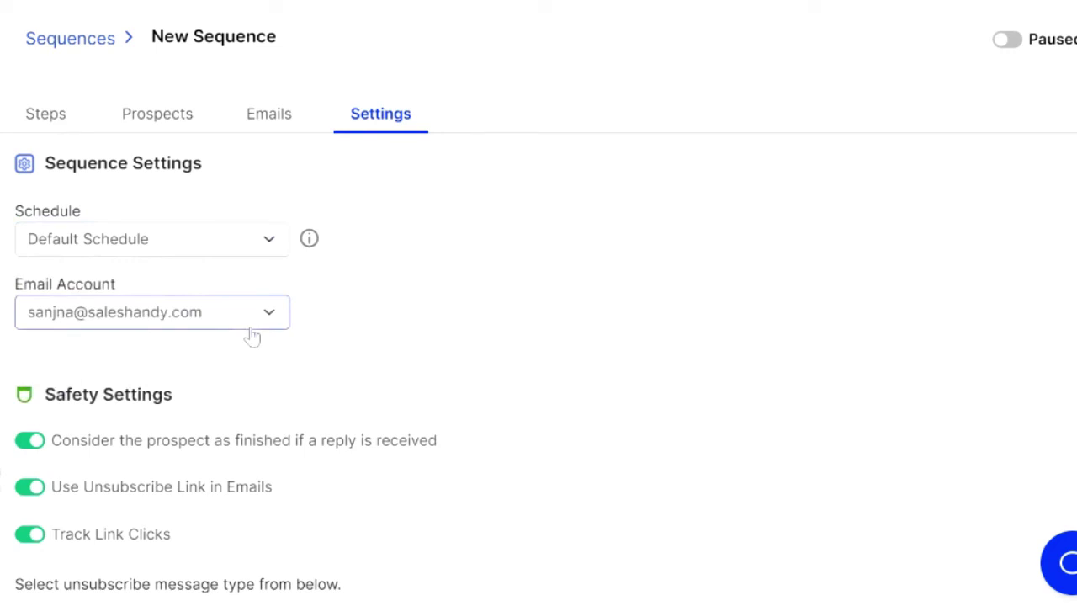
scroll(423, 378, "down", 3)
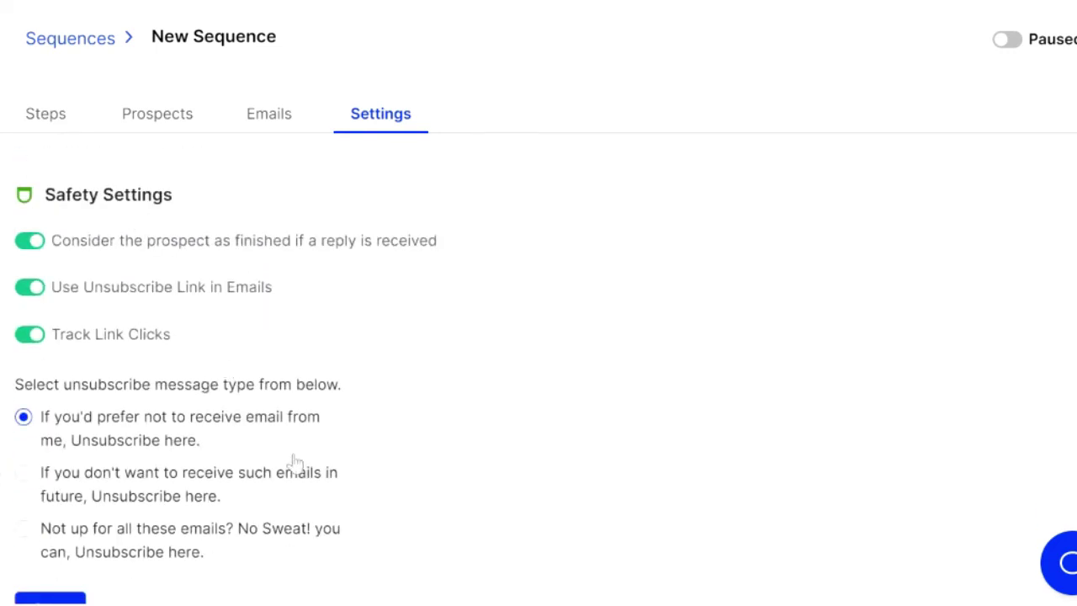
scroll(294, 461, "down", 2)
left_click(69, 494)
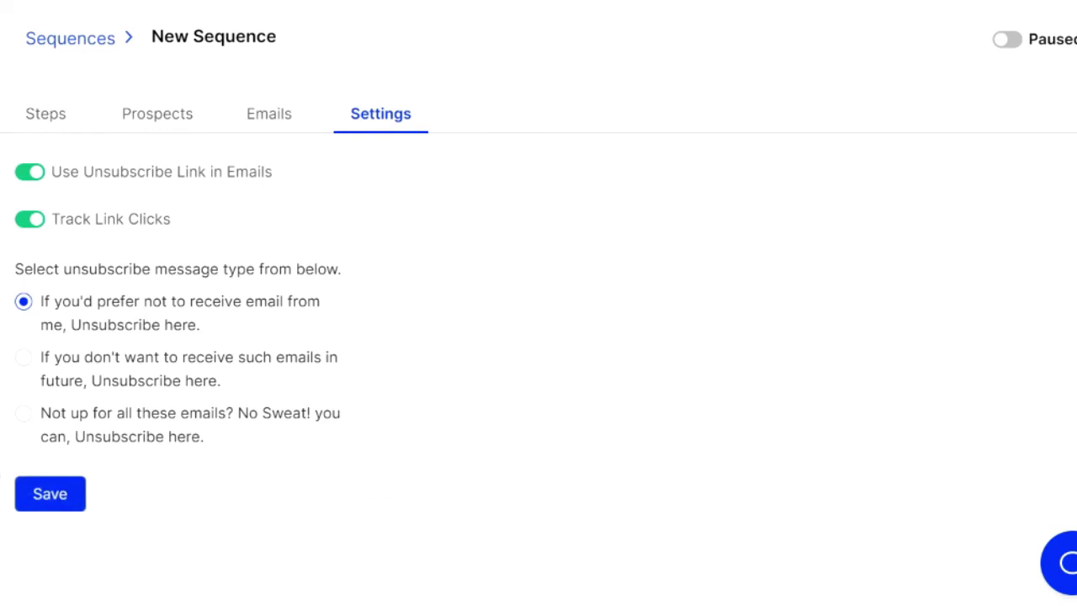
- Switch the sequence from Paused to Active and confirm the activation
left_click(1006, 44)
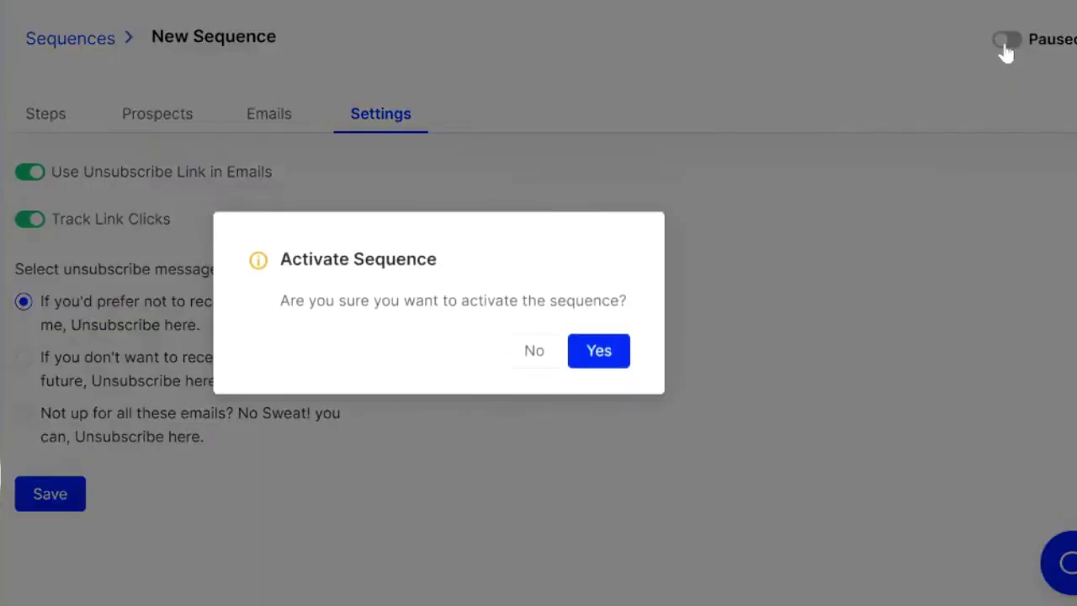
left_click(609, 349)
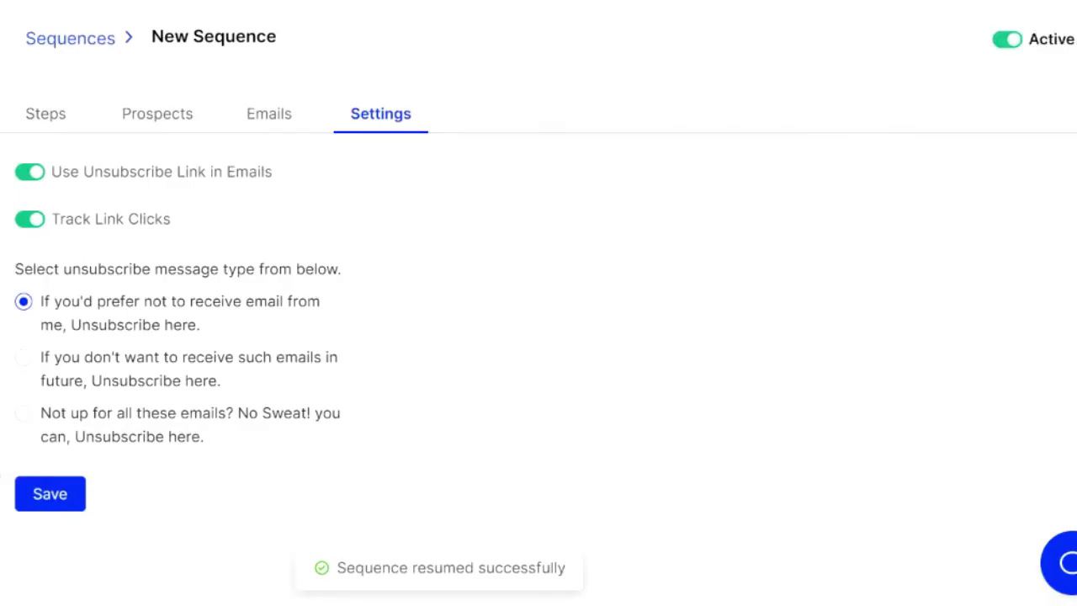